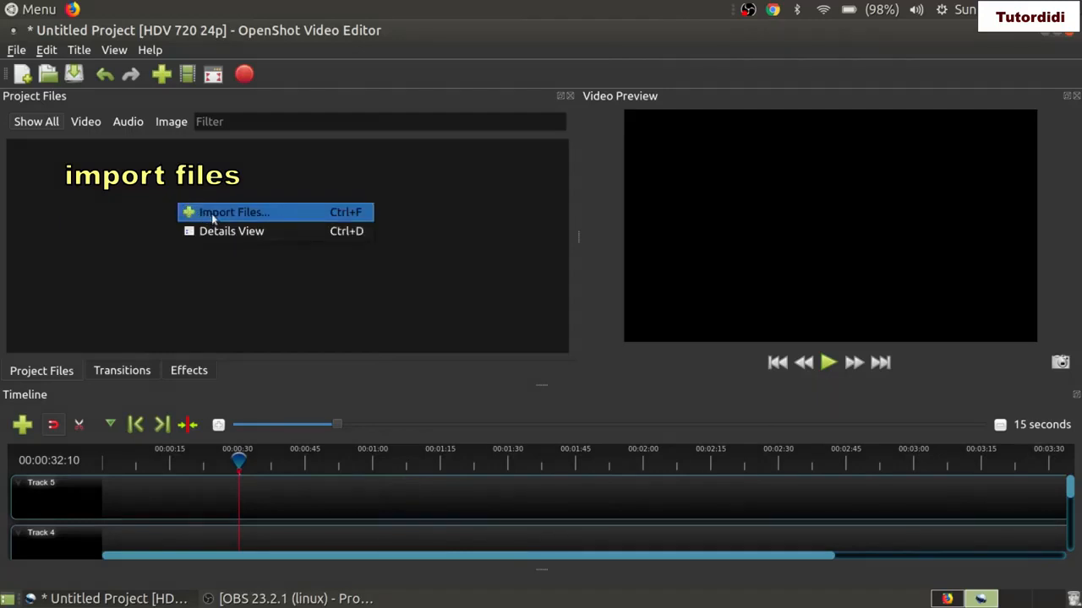
- Import "Attention Please - 21831.mp4" and final.flv from the video backgrounds folder into the project
left_click(213, 217)
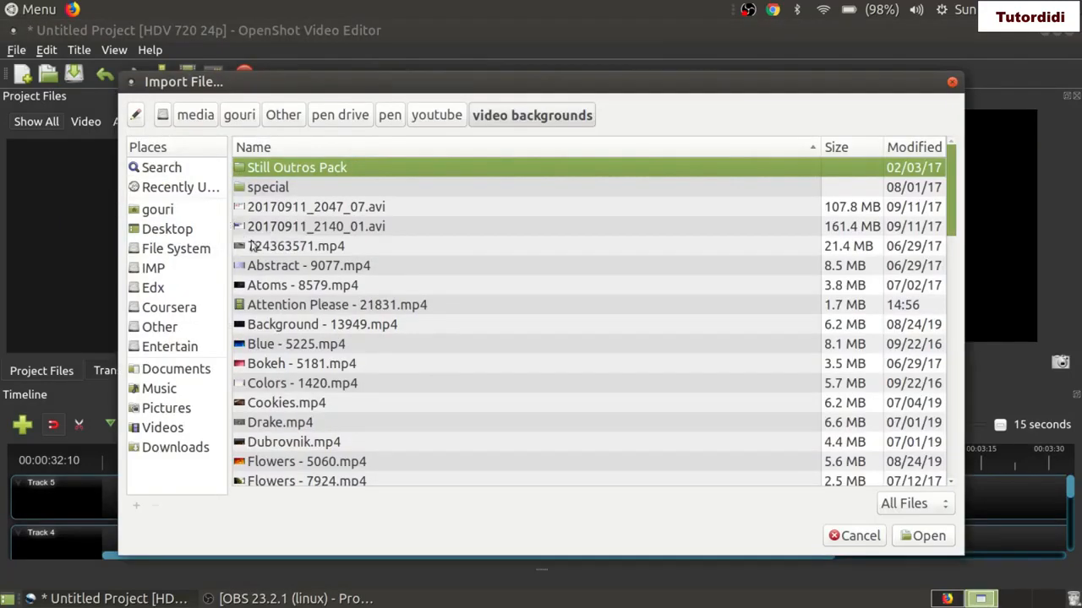
left_click(297, 309)
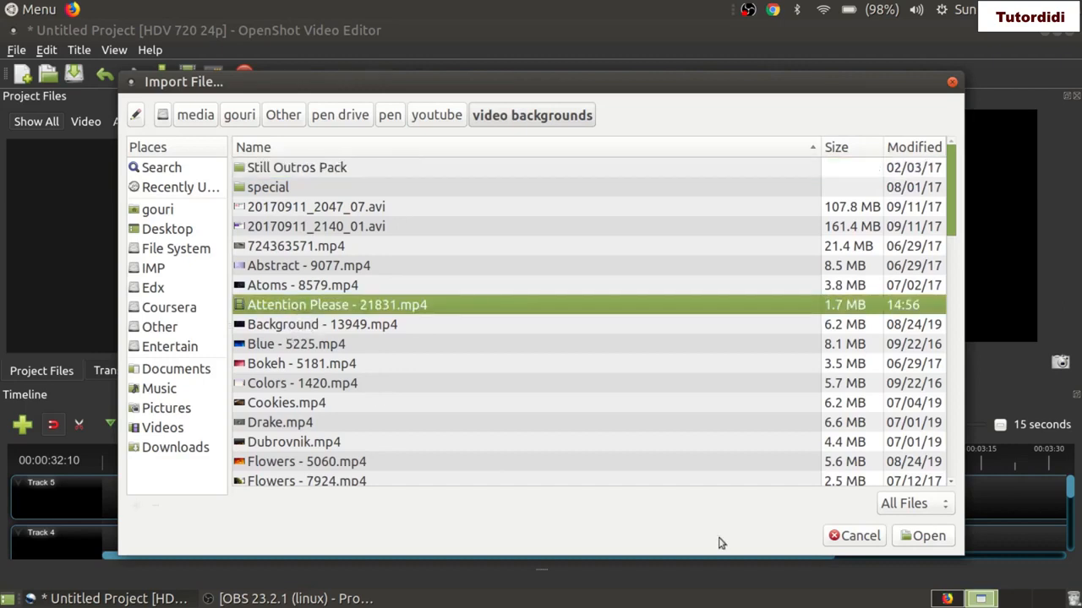
left_click(942, 542)
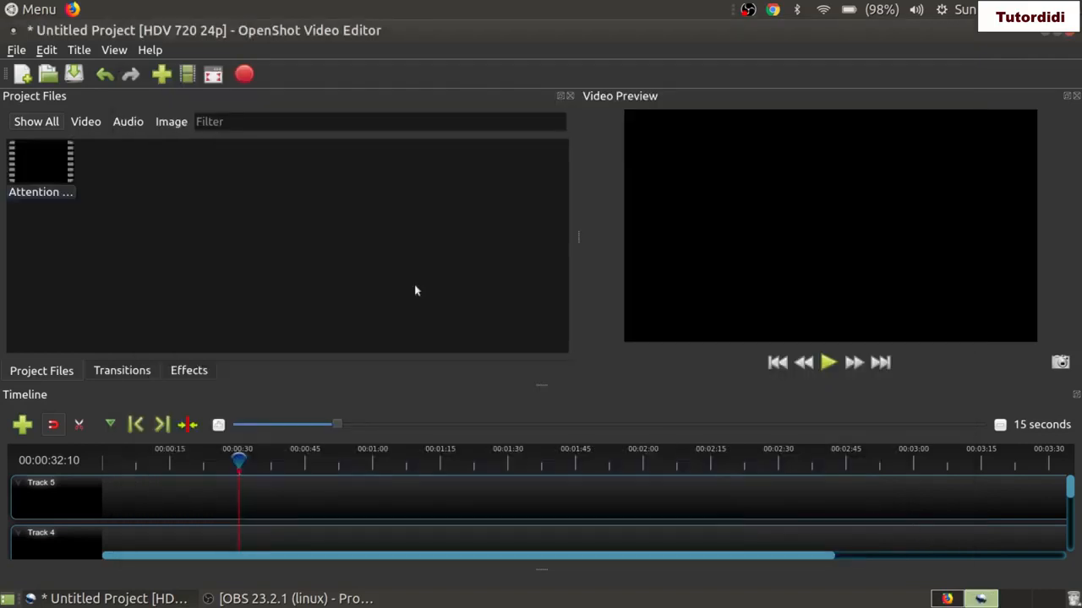
right_click(251, 212)
left_click(262, 218)
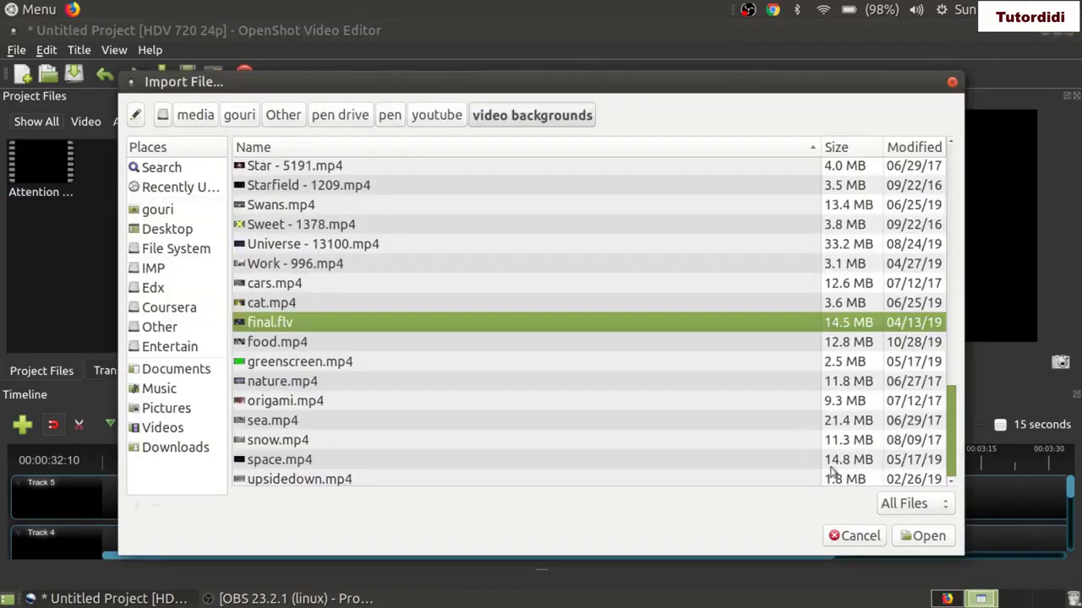
left_click(925, 536)
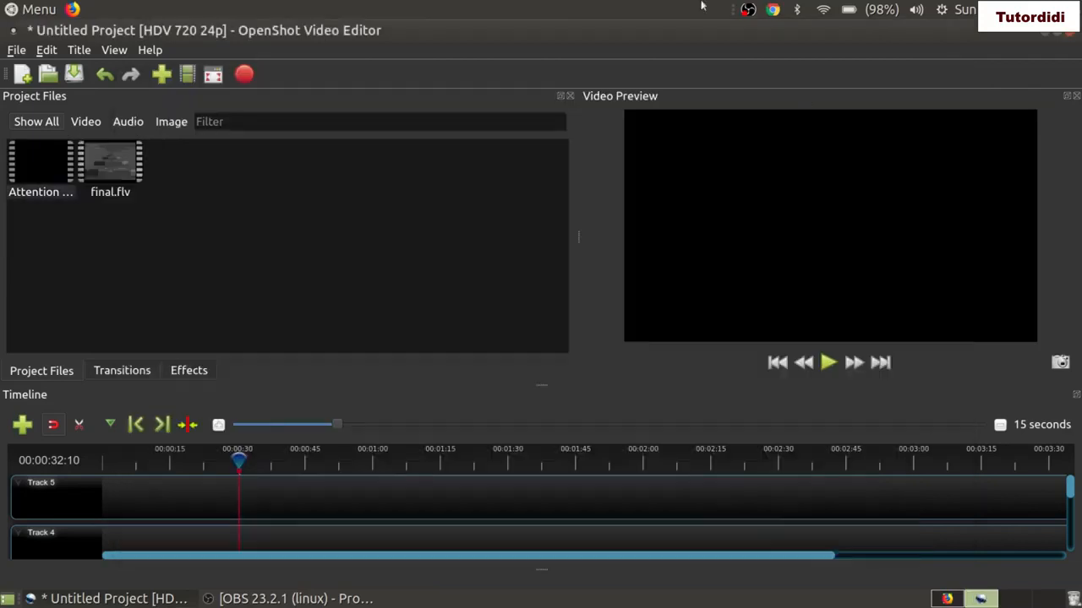
- Place final.flv at the start of Track 4 and the Attention Please clip on Track 5 at about 22 seconds
left_click_drag(117, 184, 271, 496)
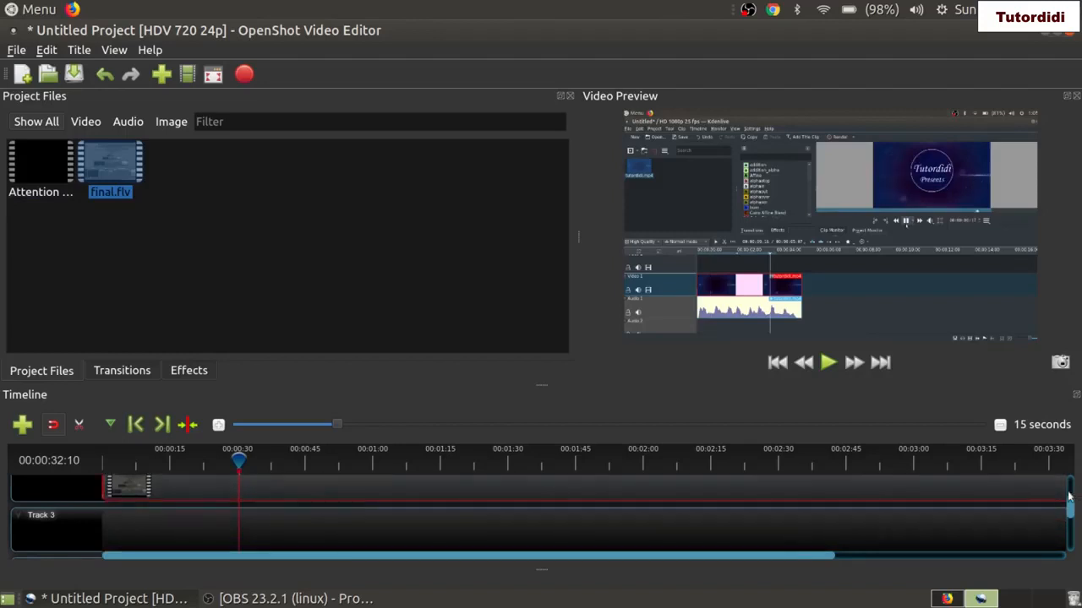
left_click_drag(1071, 517, 1078, 502)
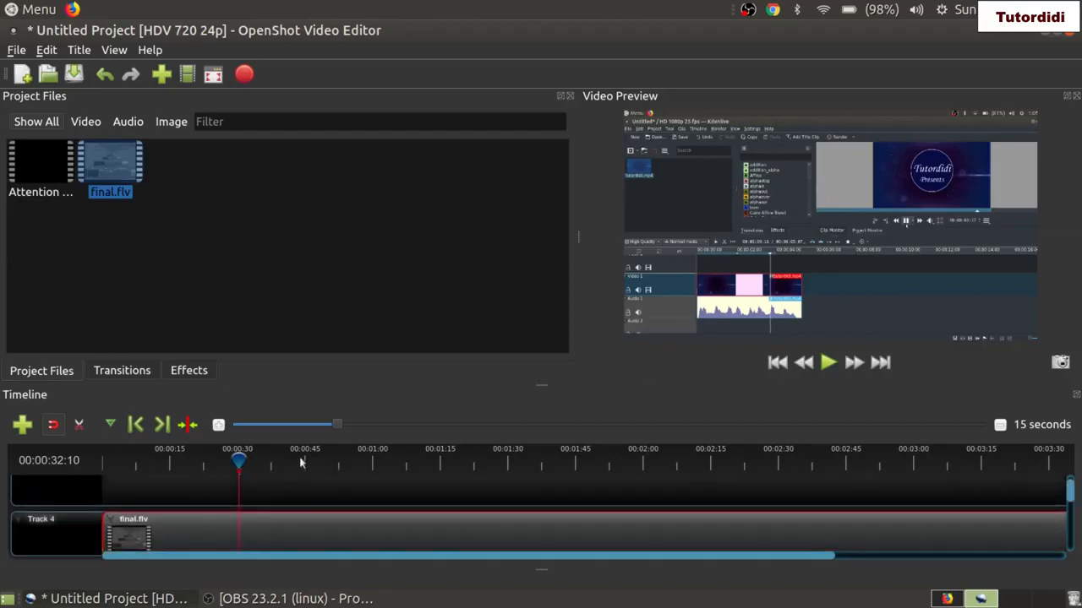
left_click_drag(238, 462, 216, 462)
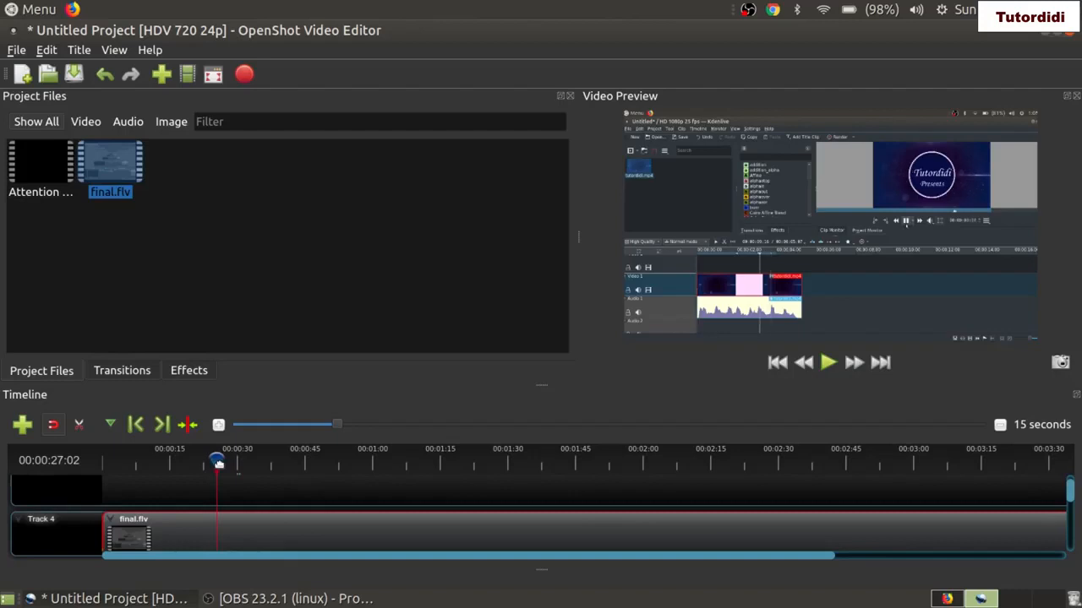
left_click_drag(216, 461, 197, 461)
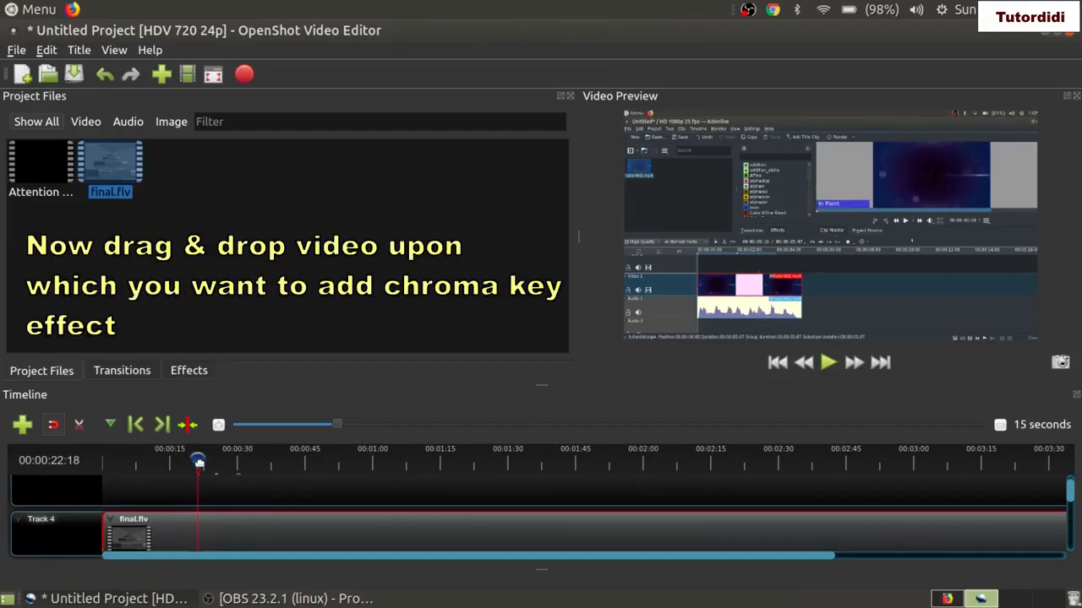
left_click_drag(41, 173, 205, 492)
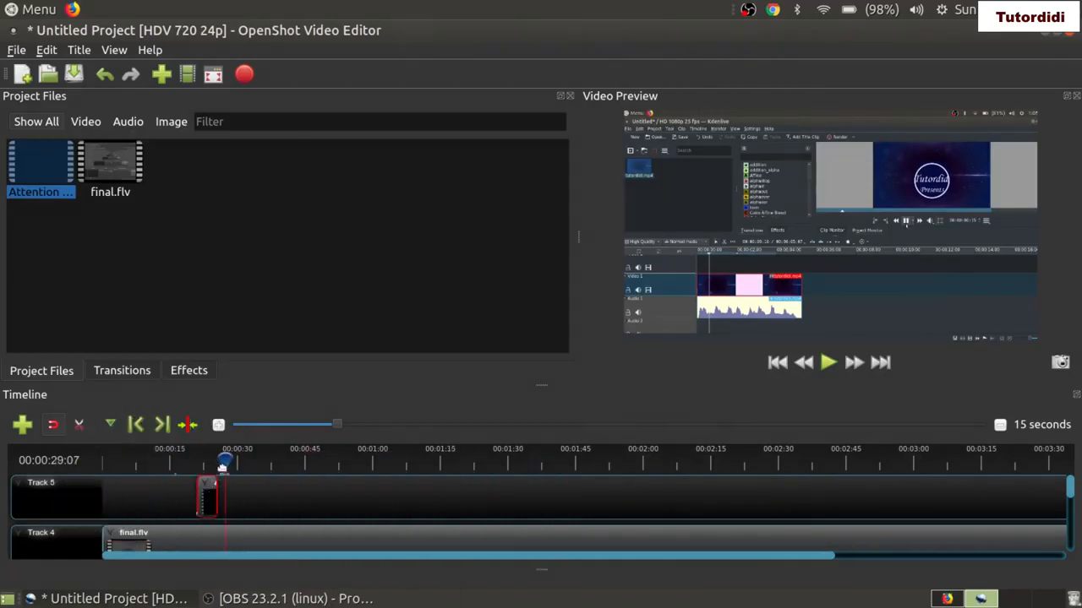
- Preview the timeline from about 20 seconds and apply the Chroma Key effect to the Attention Please clip on Track 5
left_click_drag(224, 464, 192, 463)
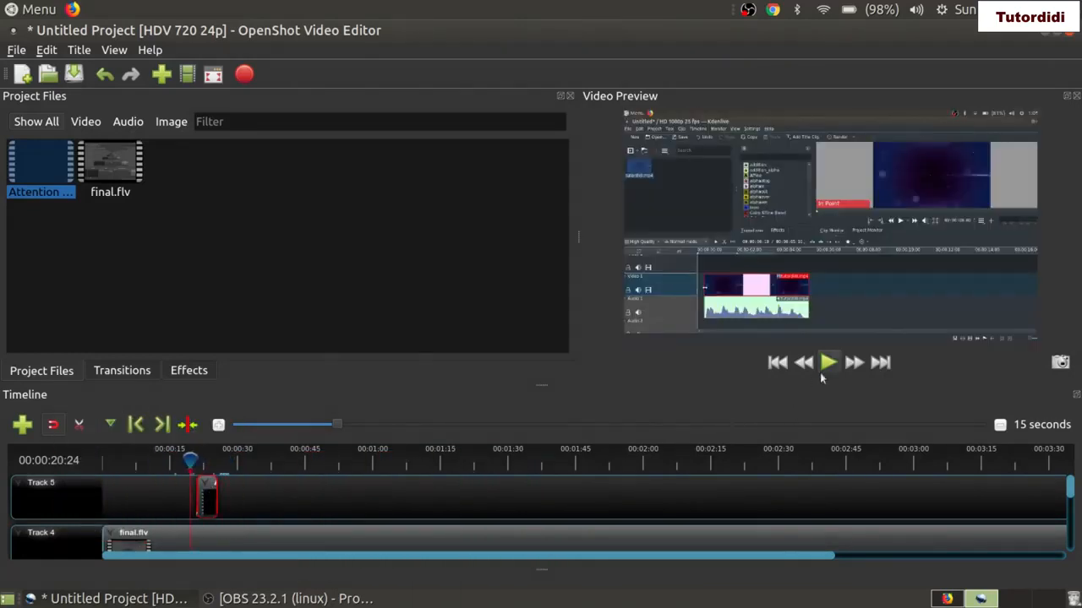
left_click(825, 369)
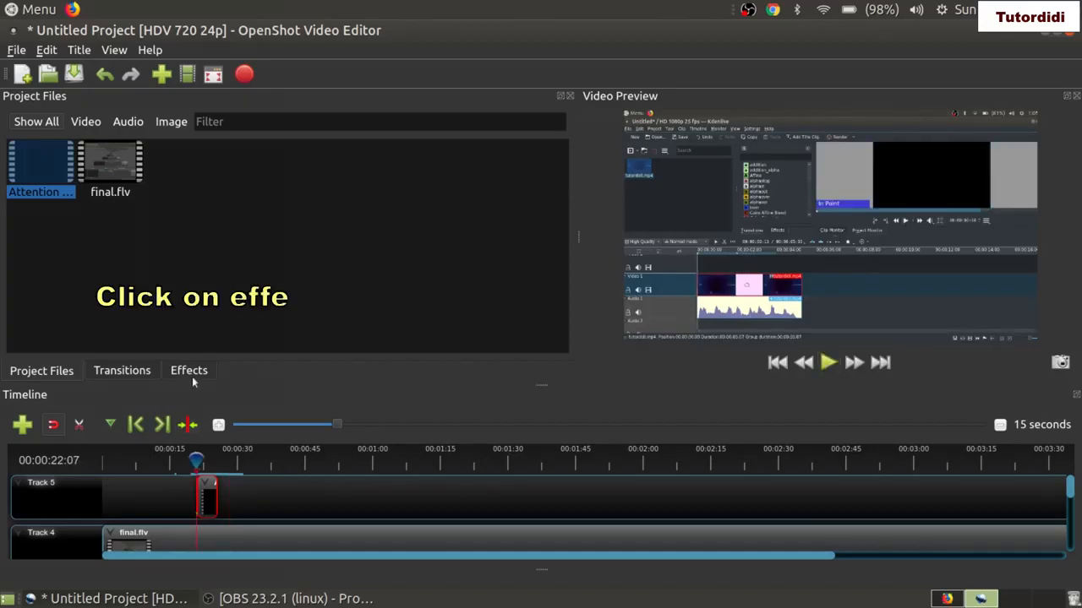
left_click(192, 376)
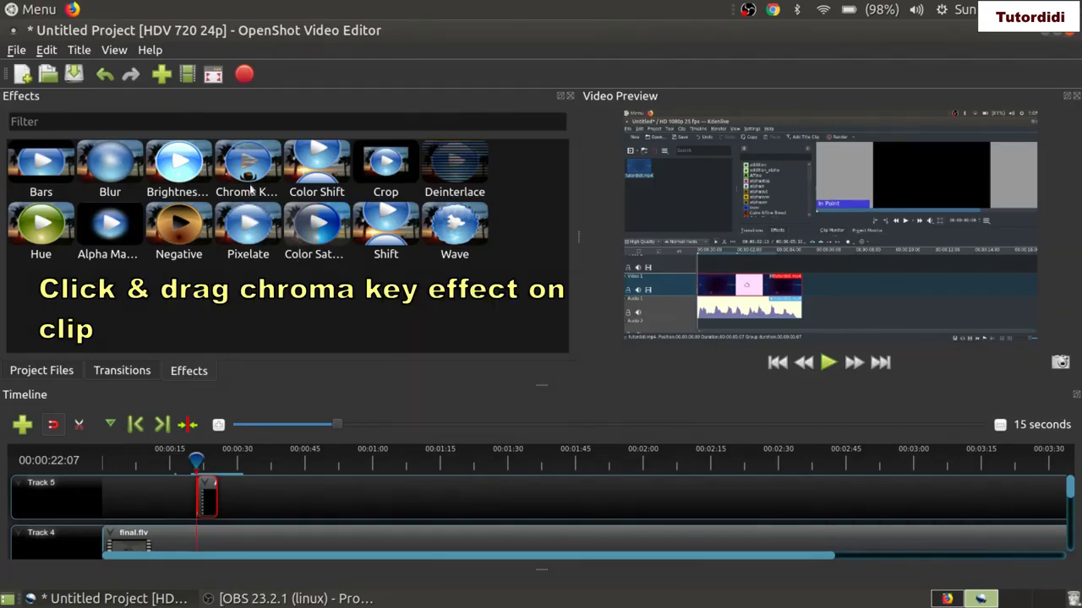
left_click_drag(249, 174, 203, 497)
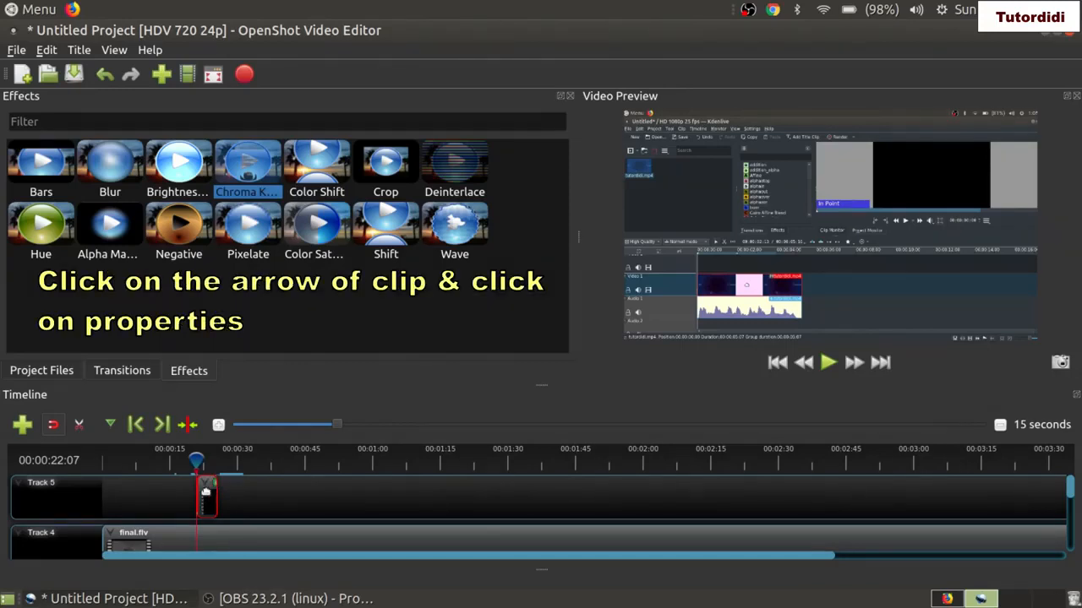
- Set the Attention Please clip's End property to 10.00 and close its properties
left_click(206, 488)
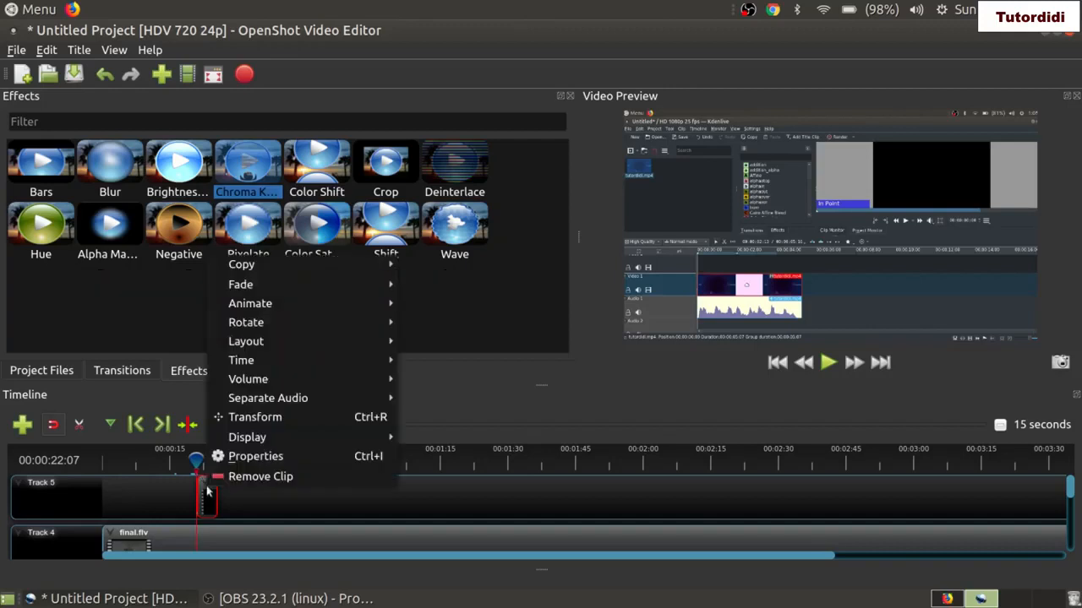
left_click(241, 456)
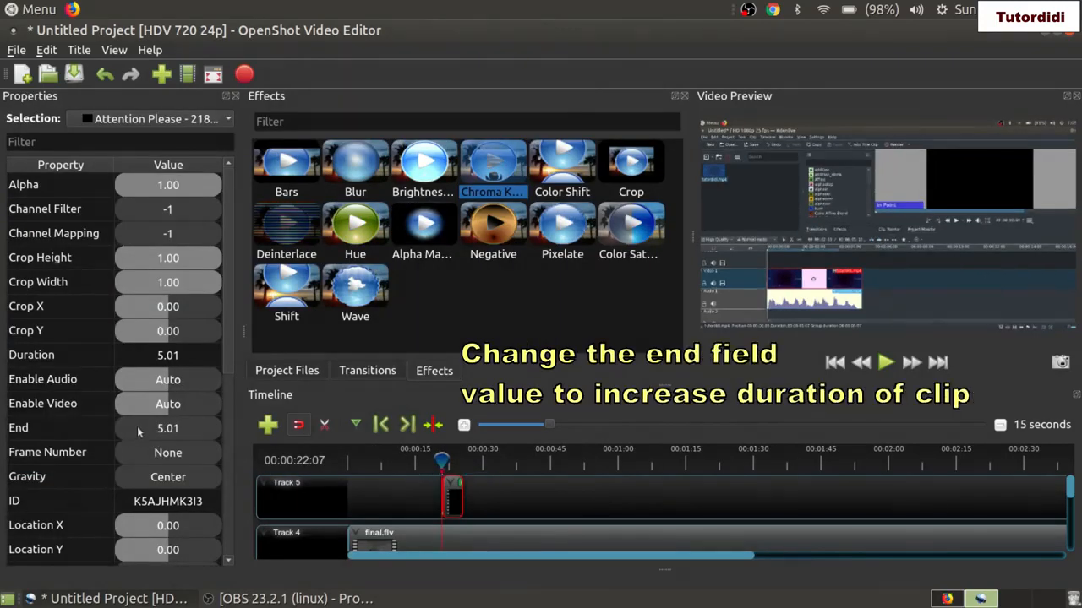
double_click(168, 429)
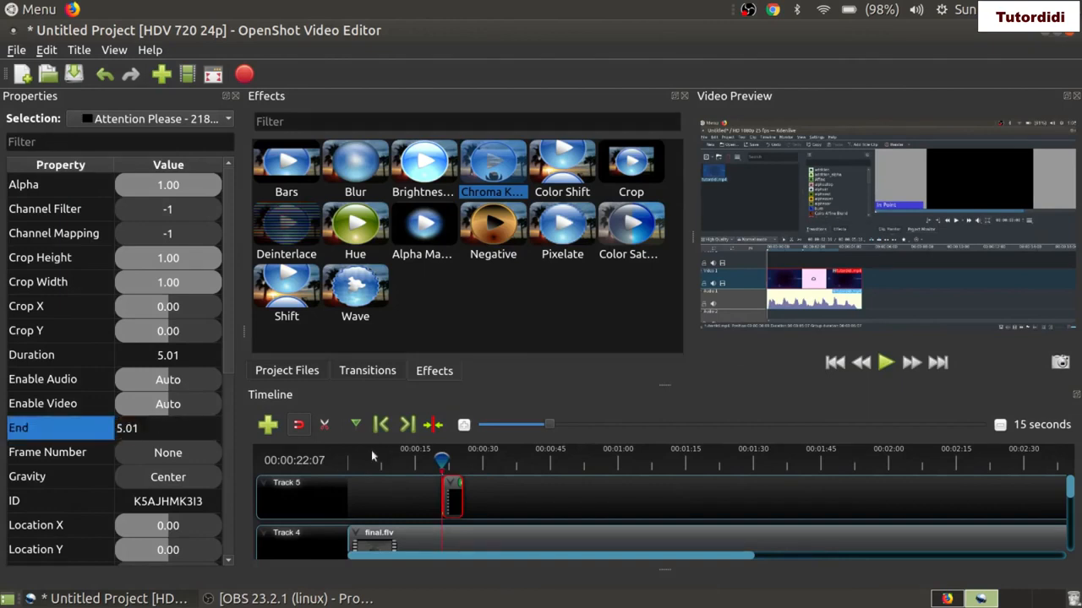
key("BackSpace")
type("10.0")
key("Return")
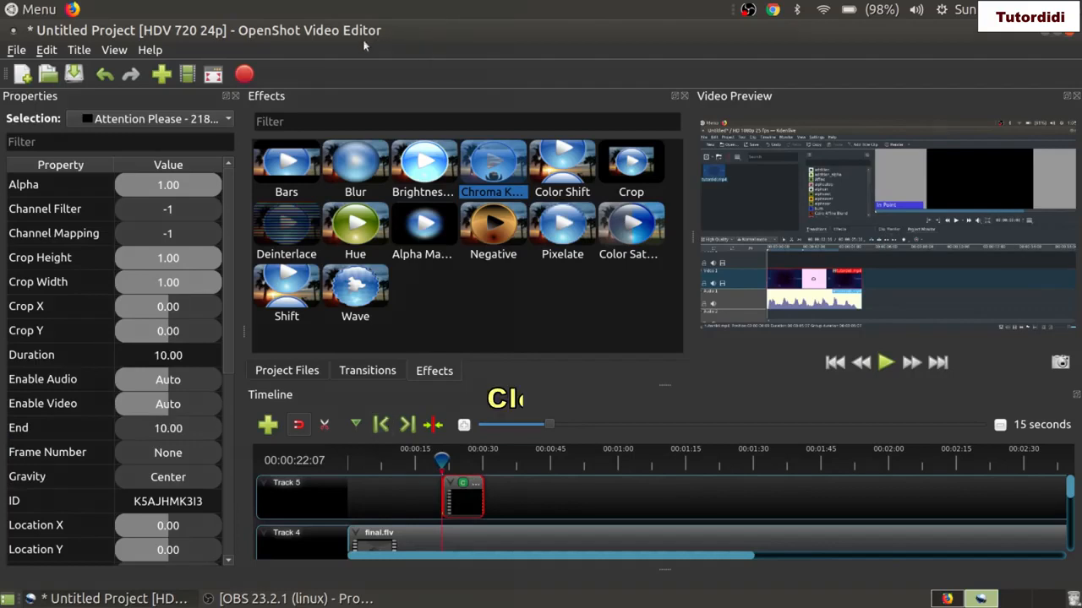
left_click(235, 95)
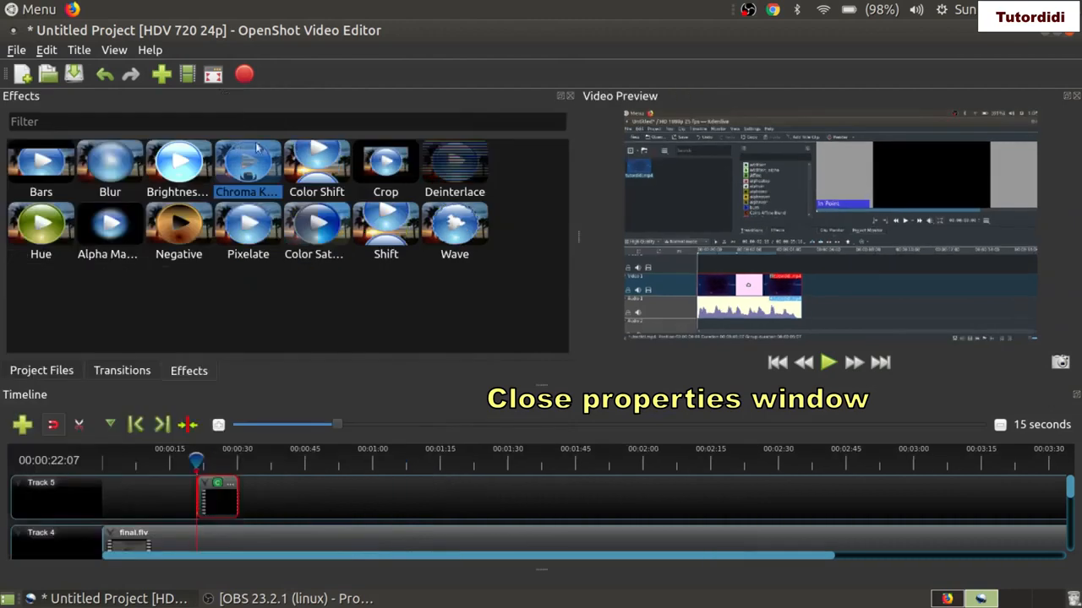
- Set the Chroma Key effect's Key Color to black (#000000), sampled from the Attention Please clip's background in the preview
right_click(216, 489)
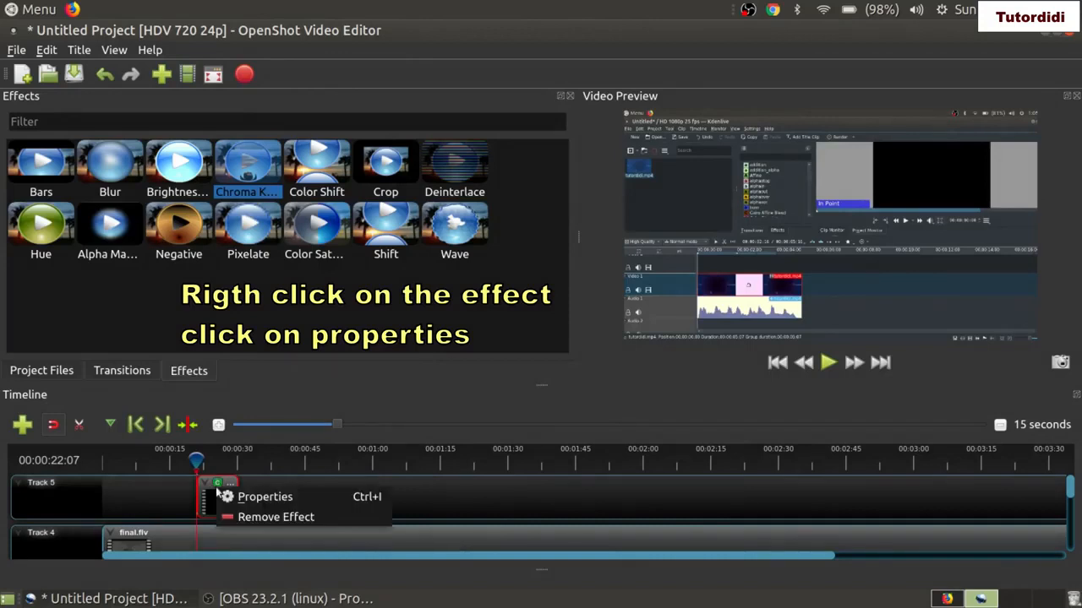
left_click(252, 499)
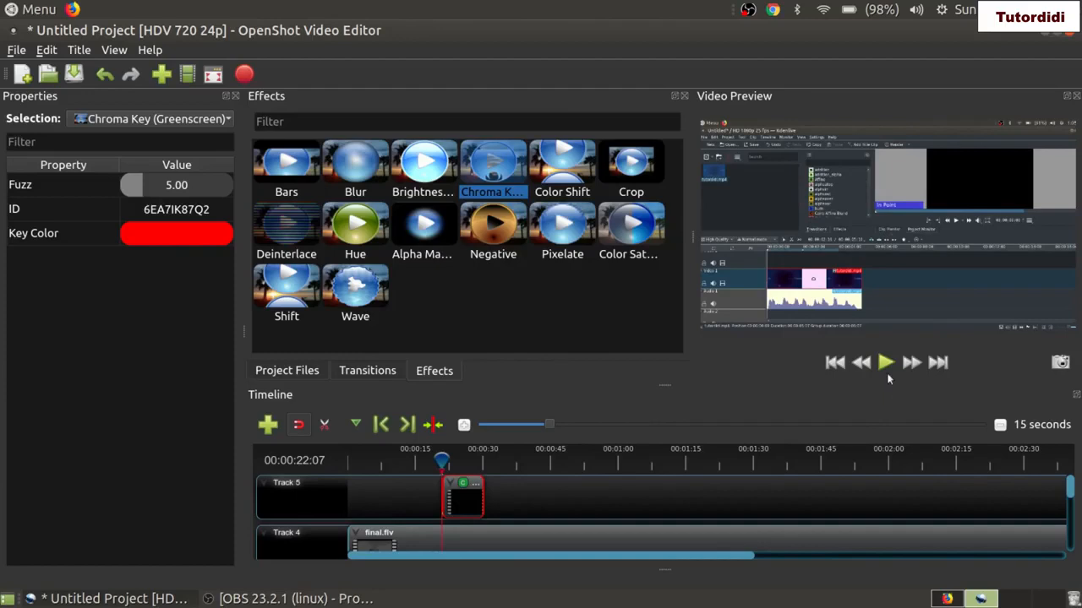
left_click(885, 367)
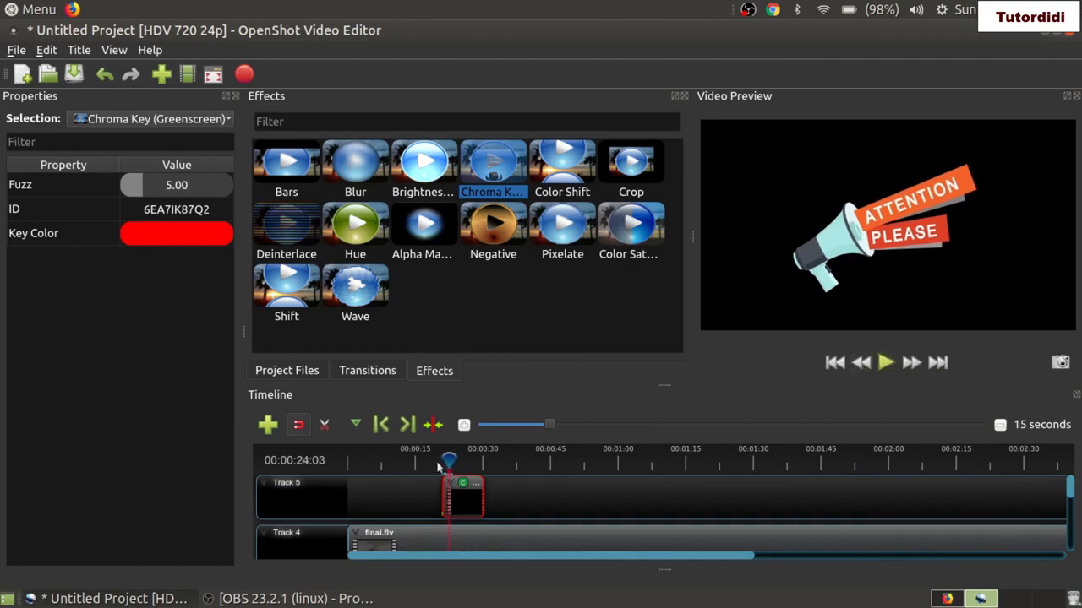
left_click_drag(447, 459, 443, 461)
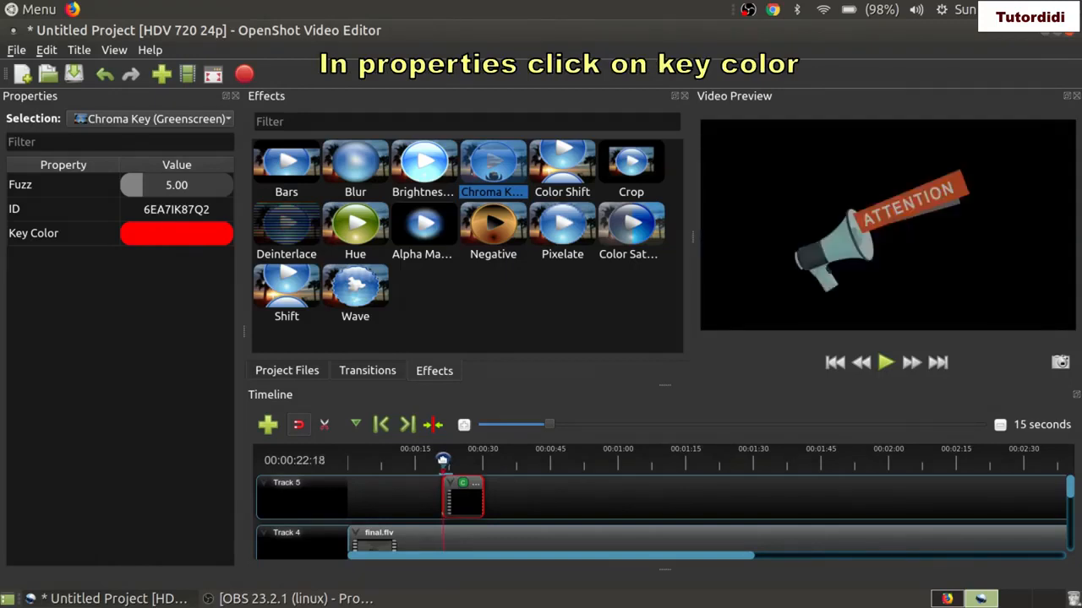
double_click(157, 236)
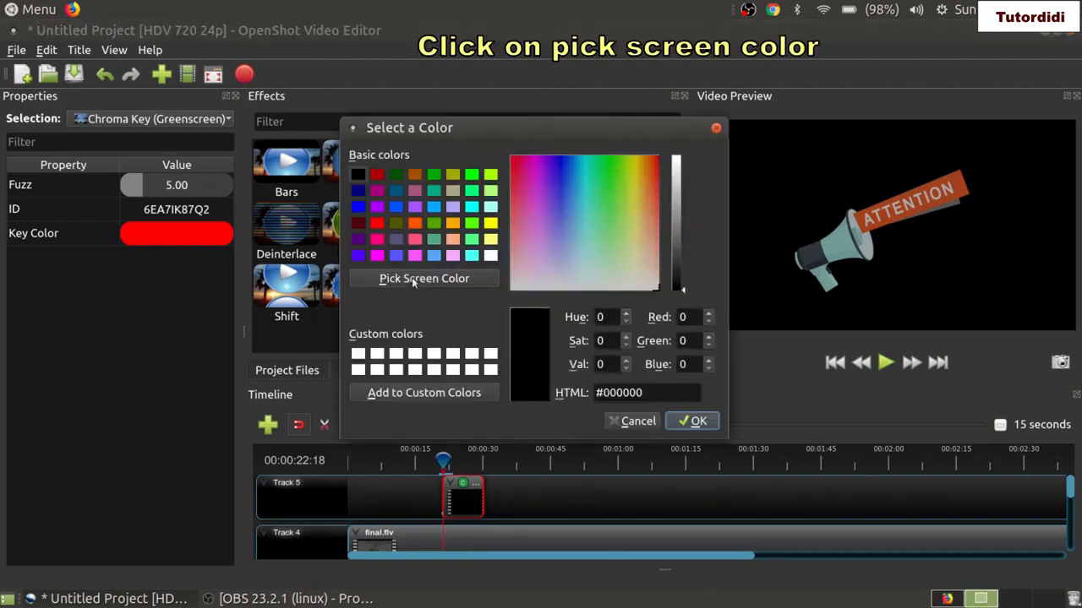
left_click(413, 278)
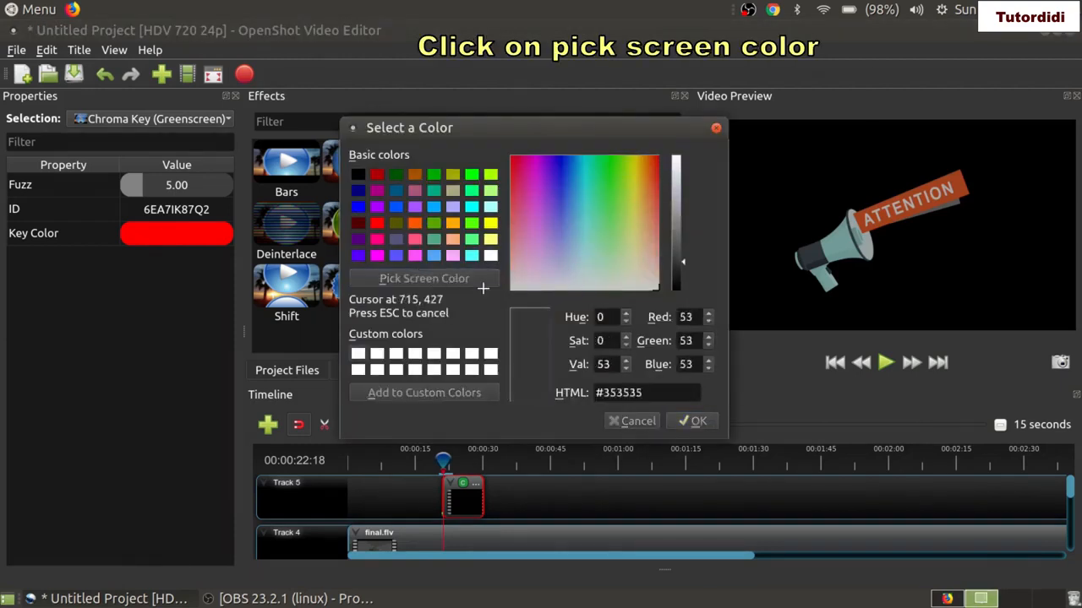
left_click(959, 254)
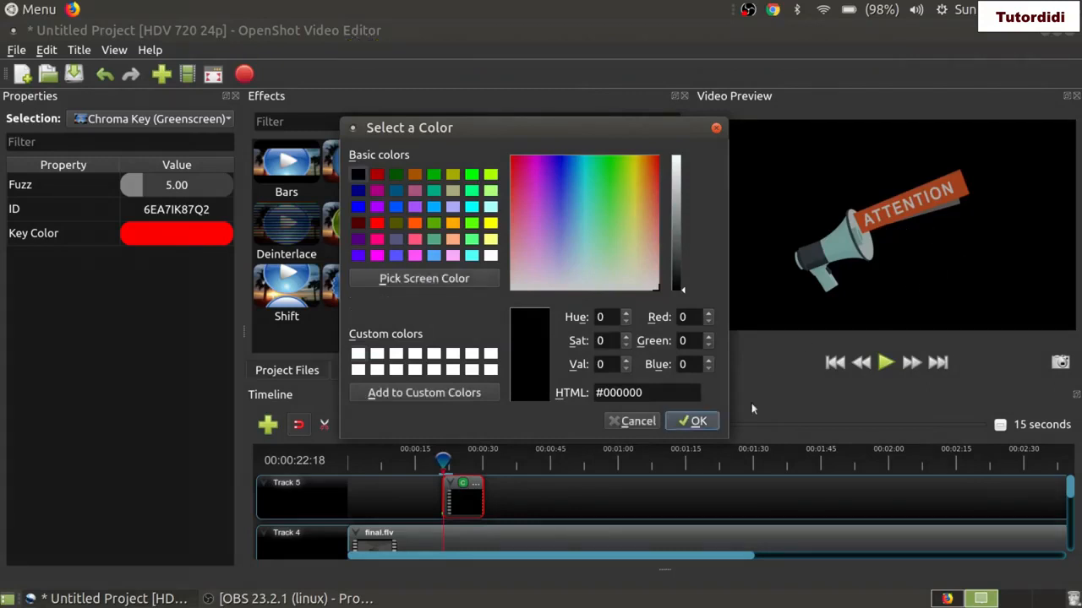
left_click(703, 421)
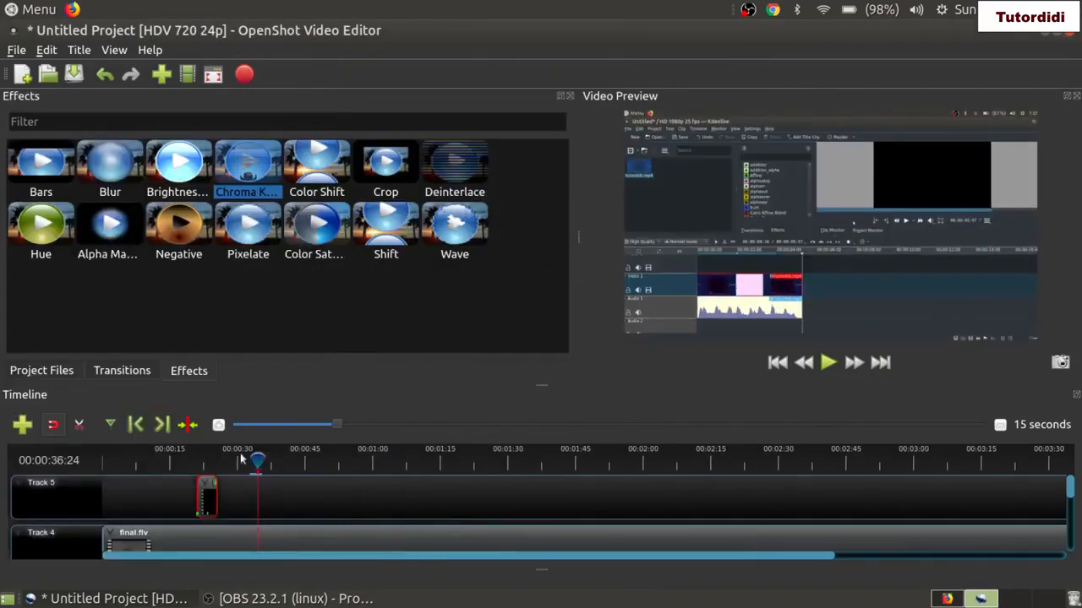
- Play the timeline from about 18 seconds, past the Attention Please clip, to check the keyed overlay over final.flv
left_click_drag(255, 460, 180, 461)
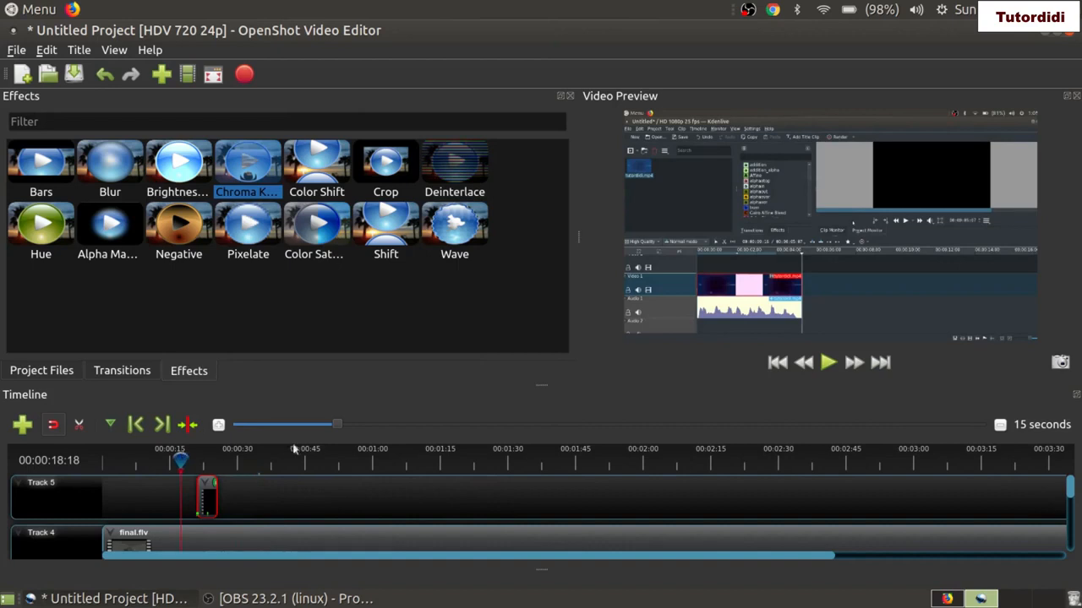
left_click(826, 363)
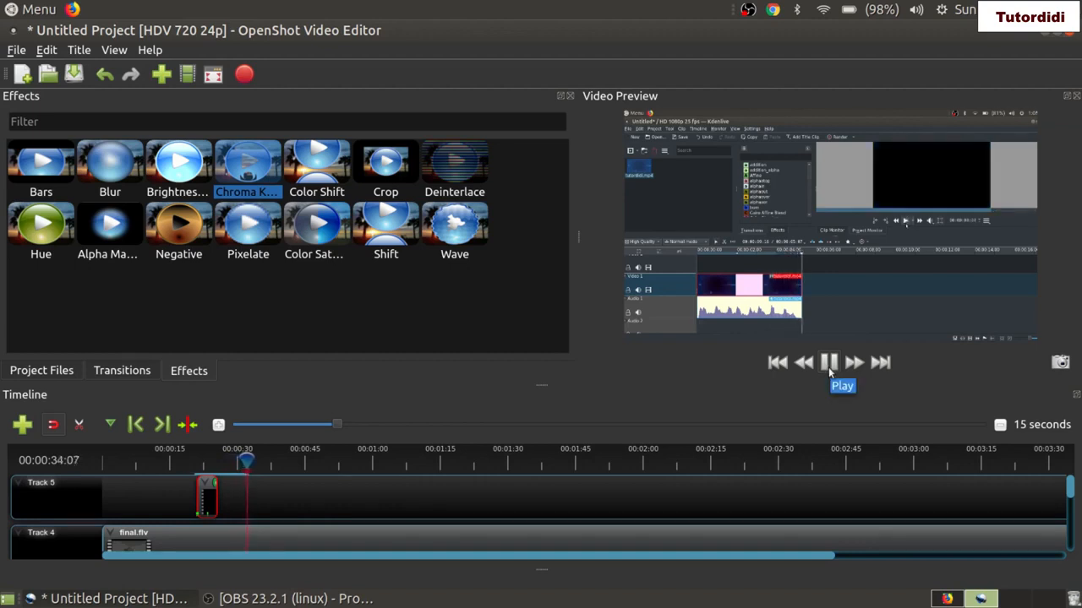
left_click(828, 364)
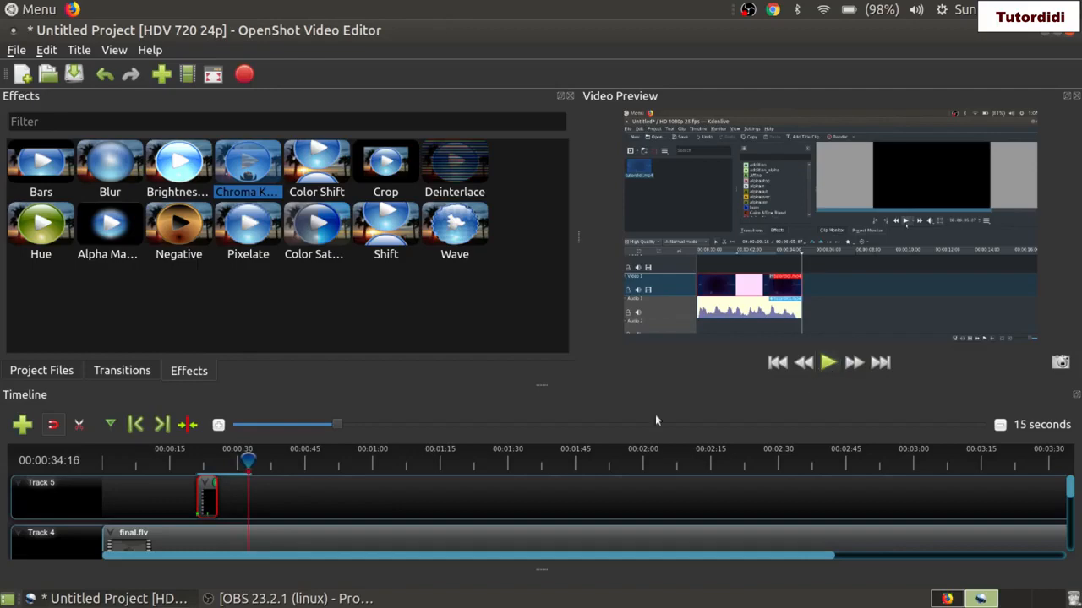